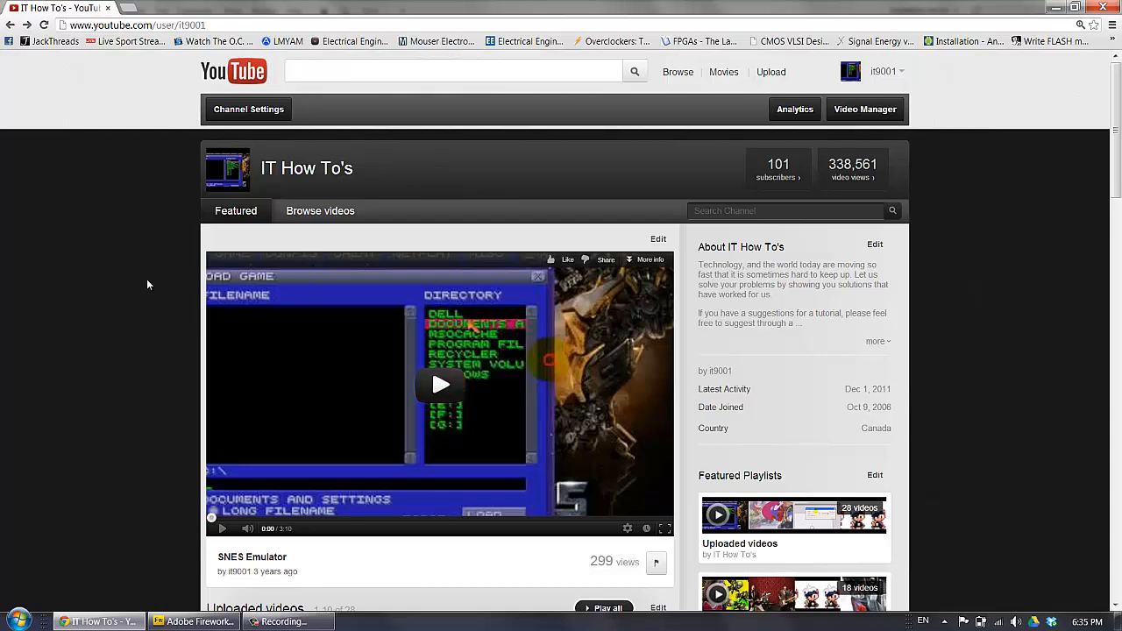
Switch to Adobe Fireworks and create a new 539 × 164 pixel document at 72 pixels/inch with a black canvas.
scroll(147, 284, down, 1)
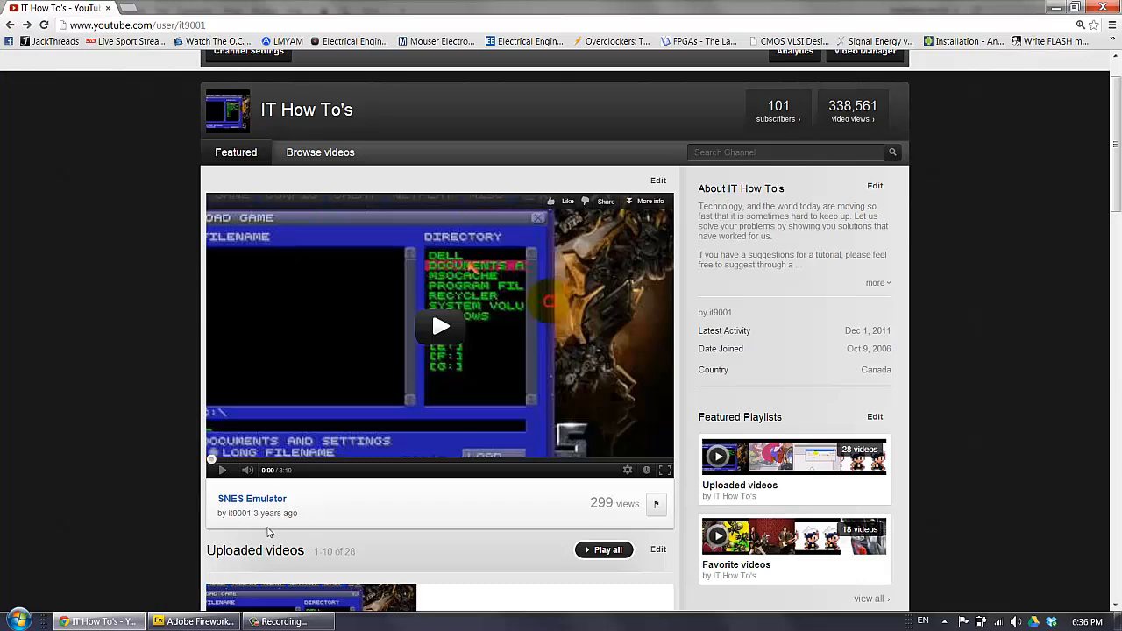
click(195, 622)
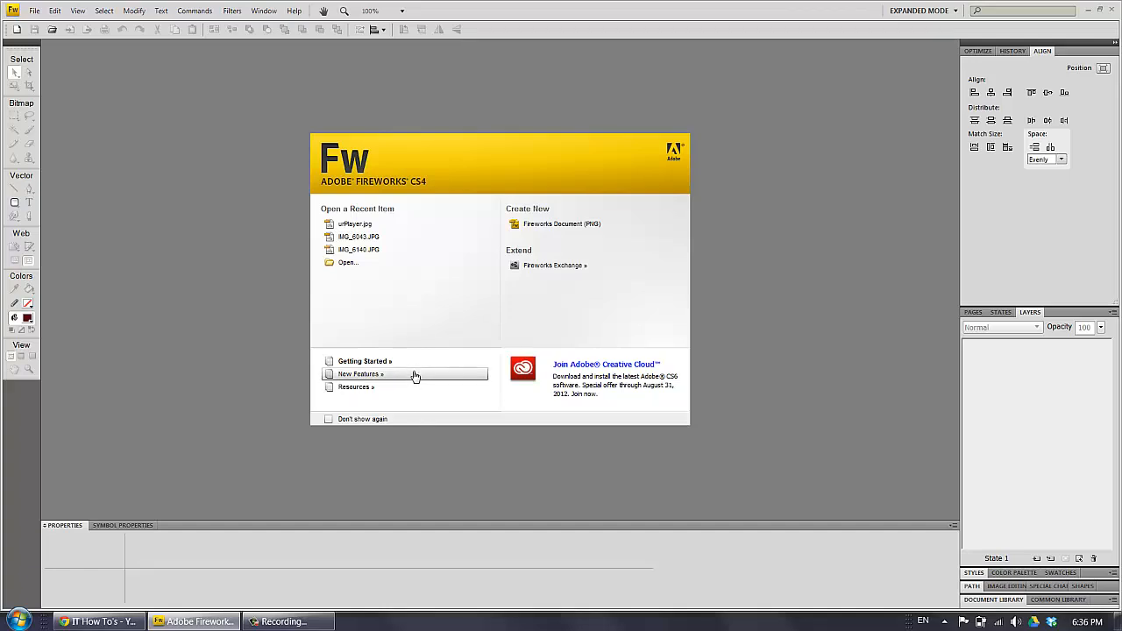
click(516, 227)
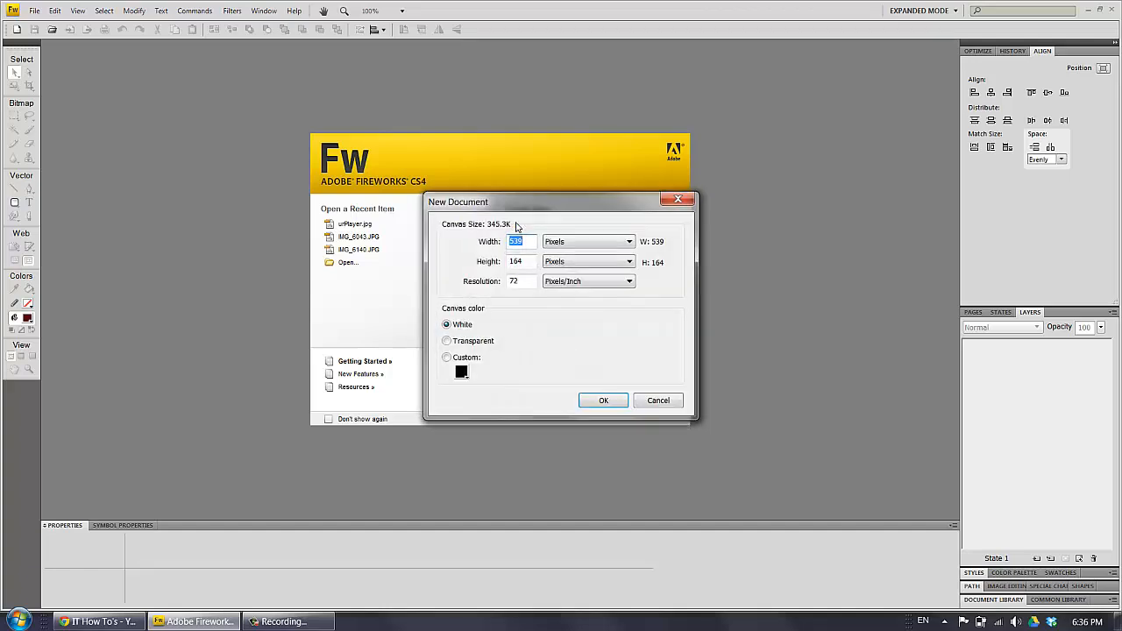
click(603, 401)
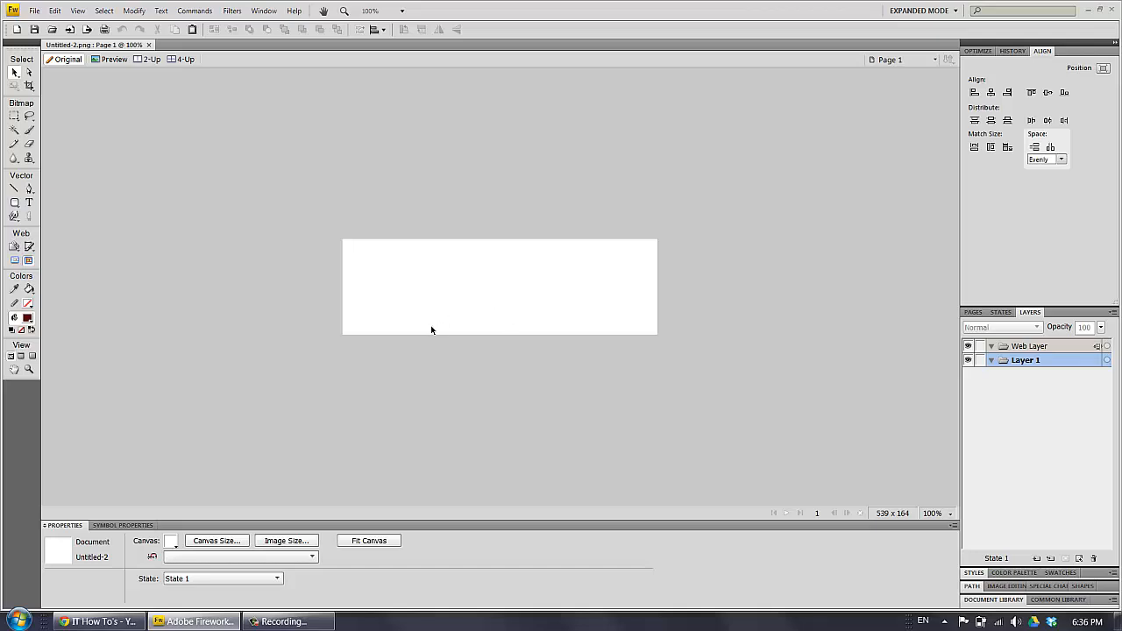
click(171, 543)
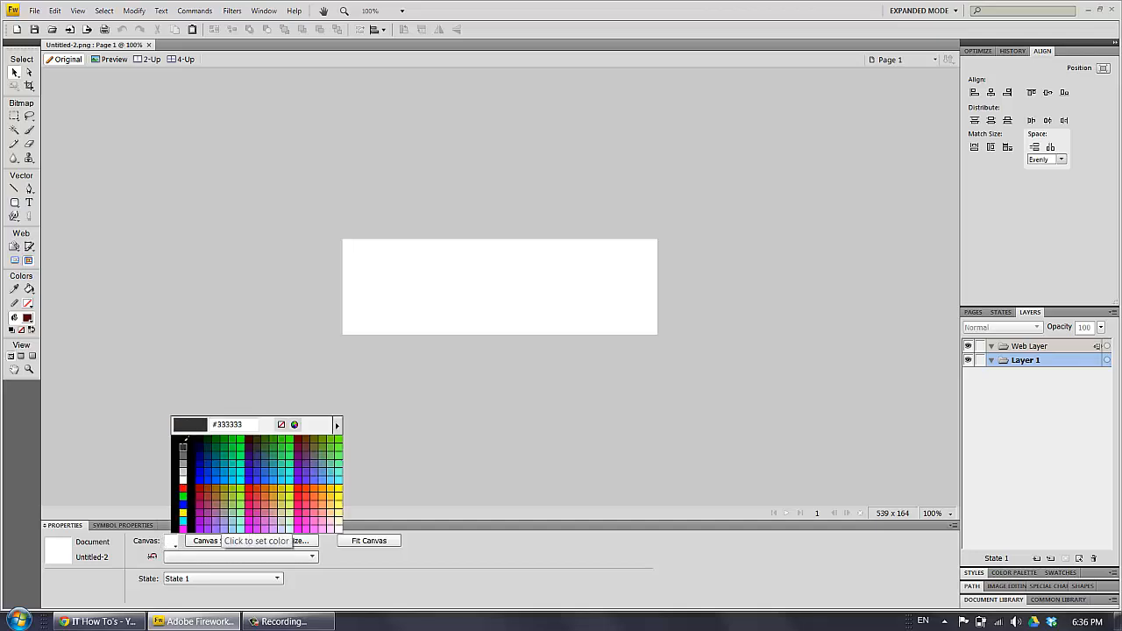
click(184, 446)
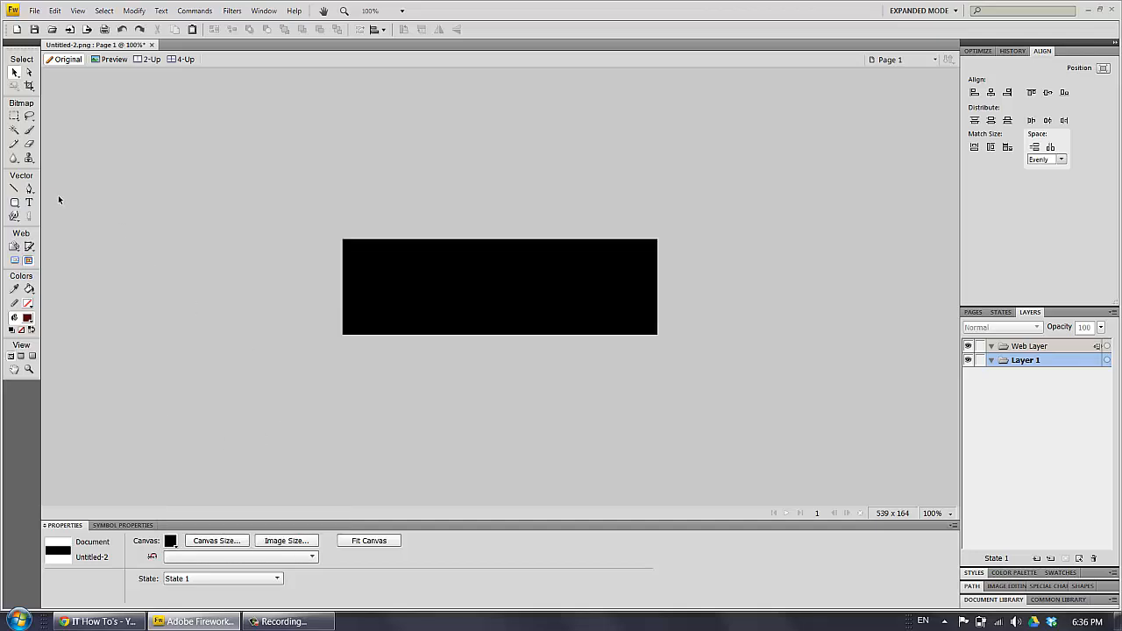
Add the text "ROCK" on the canvas in dark red Calibri Regular at size 250.
click(29, 203)
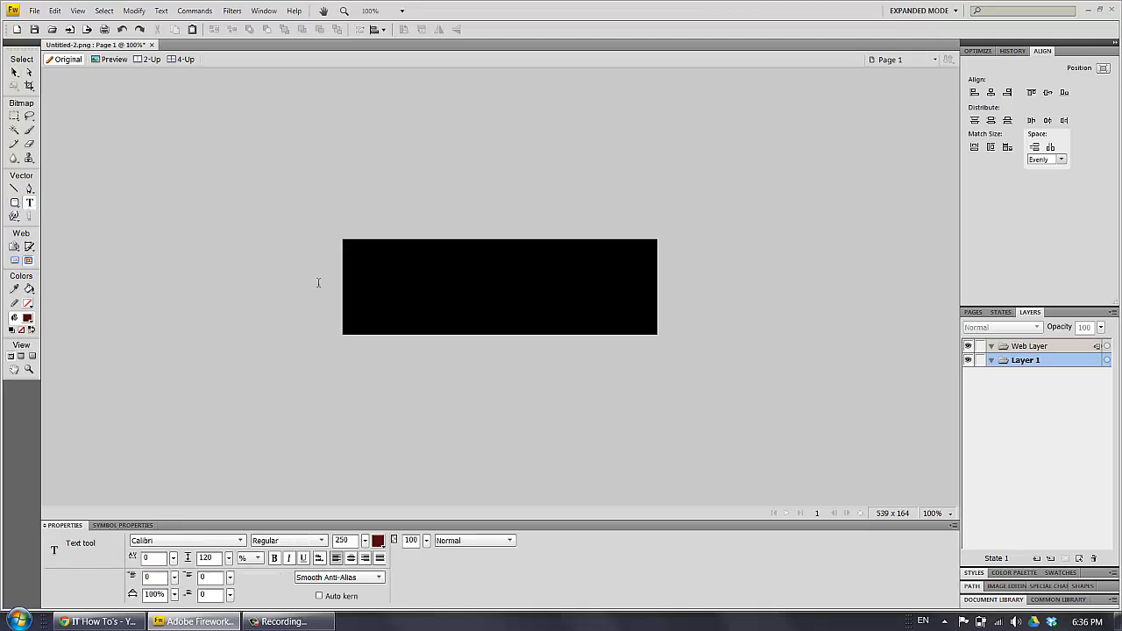
click(363, 303)
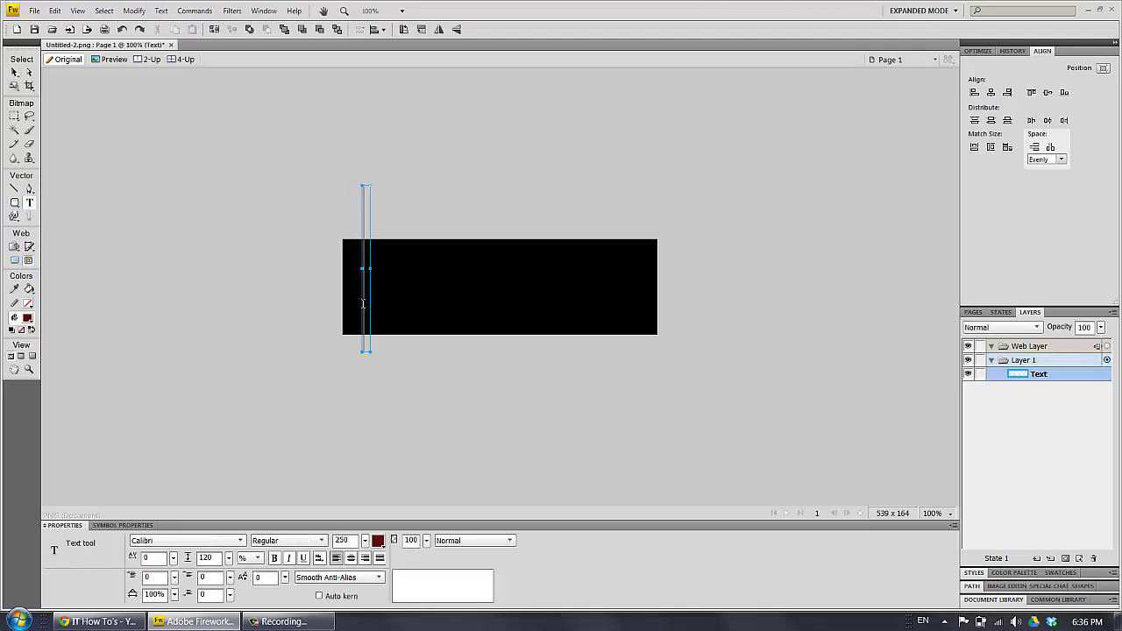
text(R)
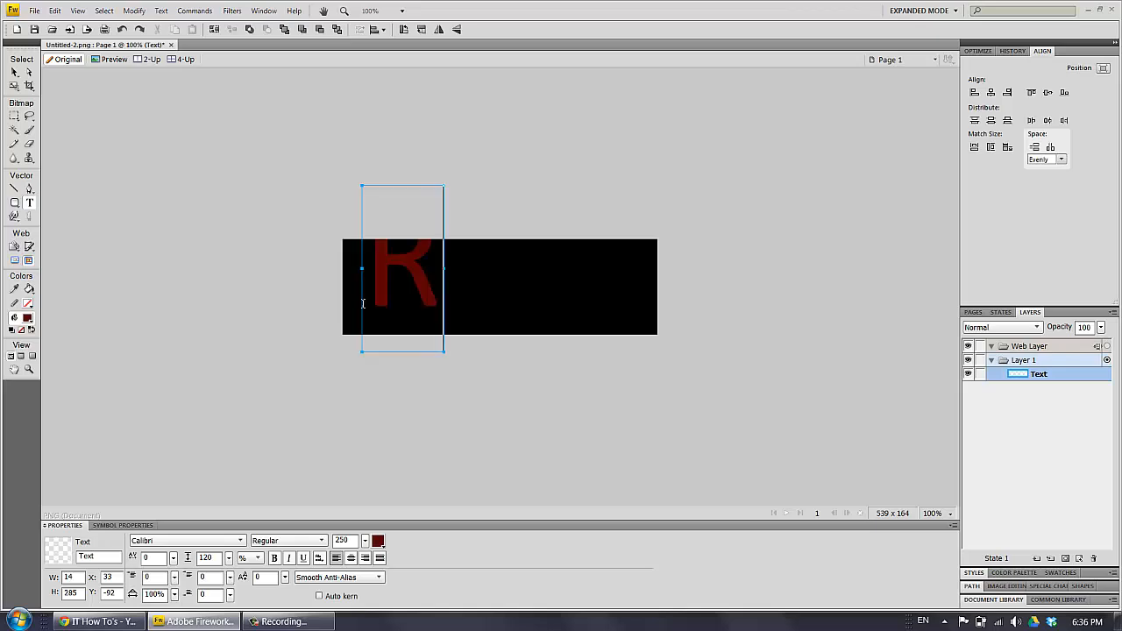
text(OCK)
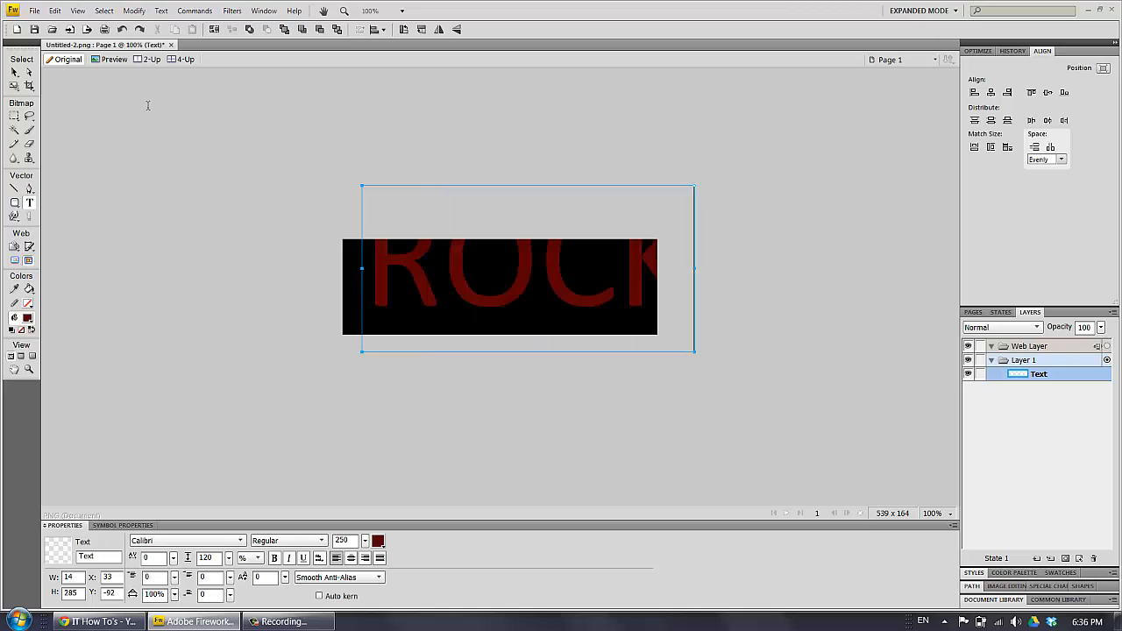
click(14, 72)
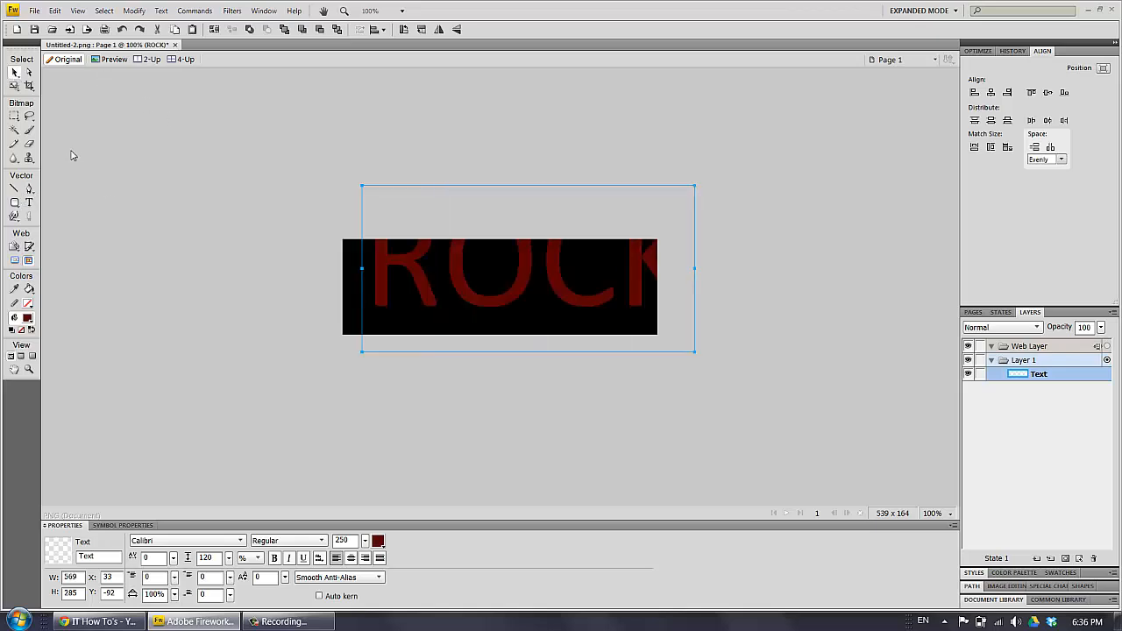
Move the ROCK text to X -23, Y -45 so its letters fill the canvas, leaving it deselected.
click(336, 368)
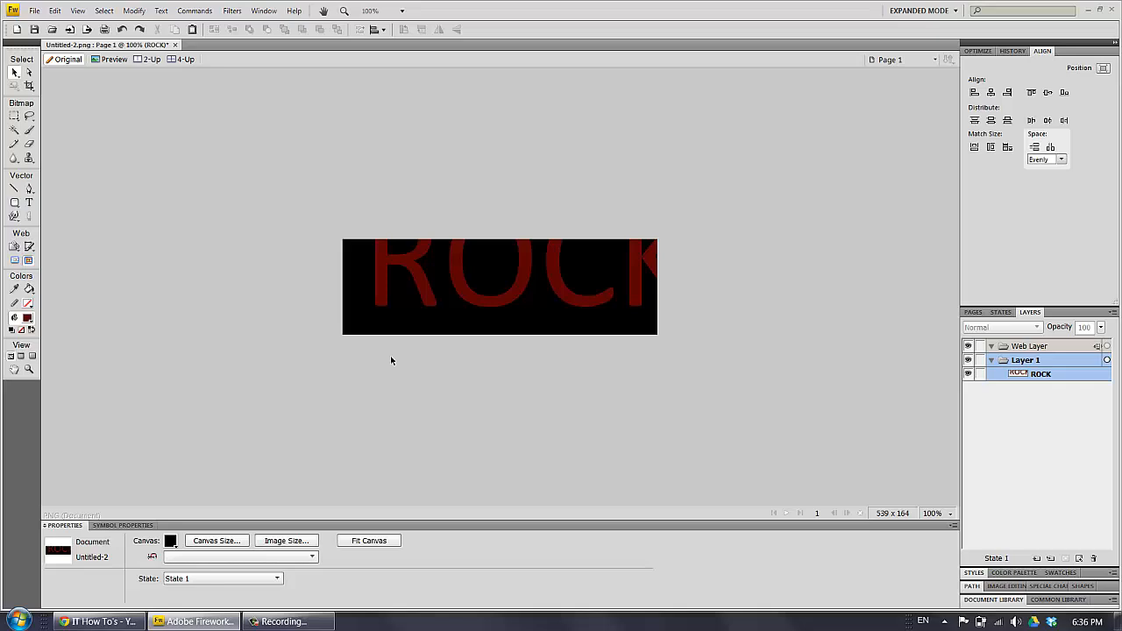
click(390, 541)
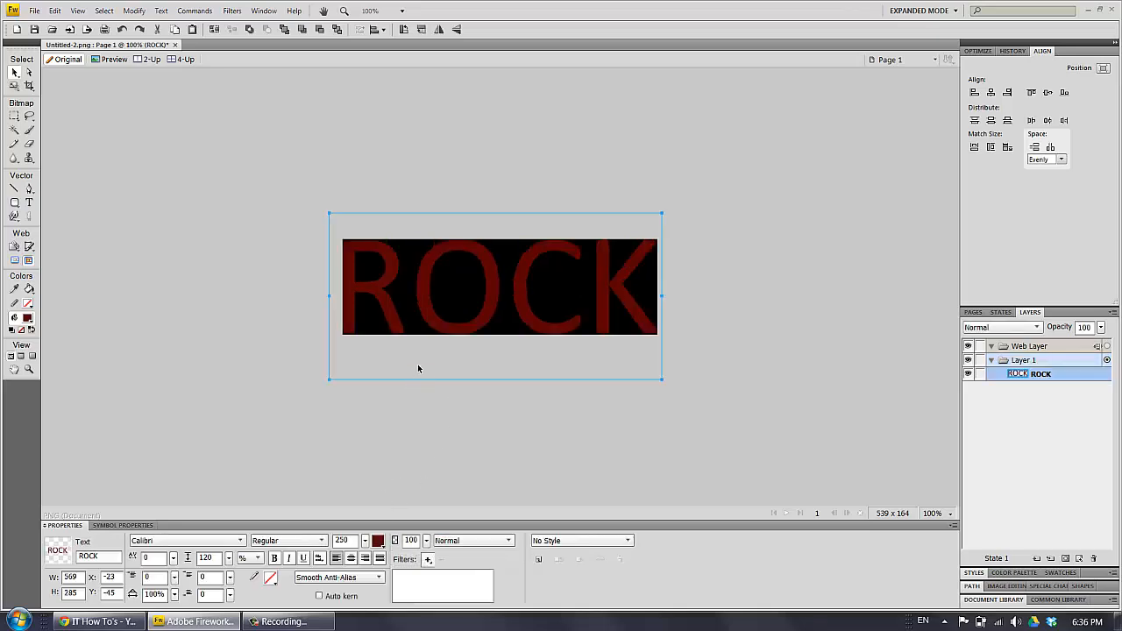
click(379, 396)
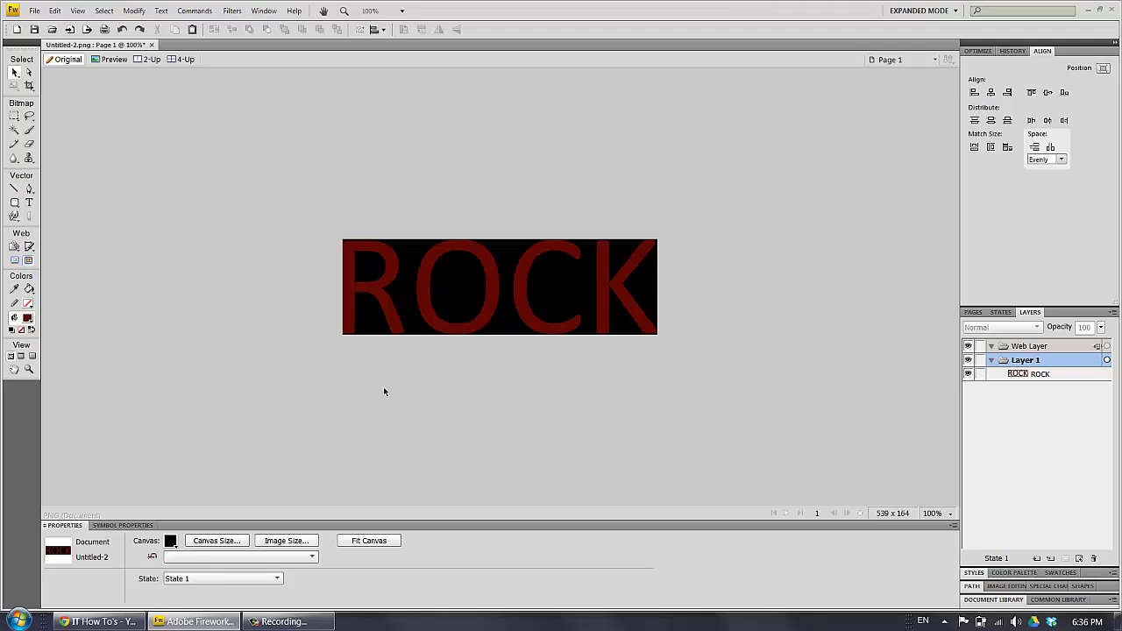
Flatten the ROCK text object into a bitmap.
click(380, 301)
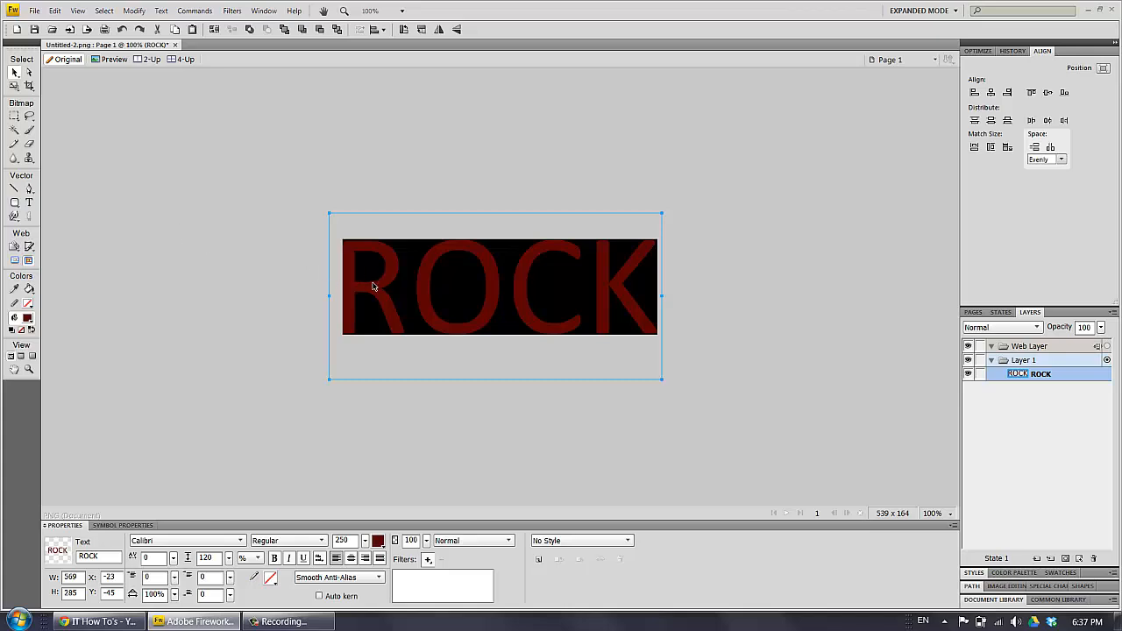
click(133, 11)
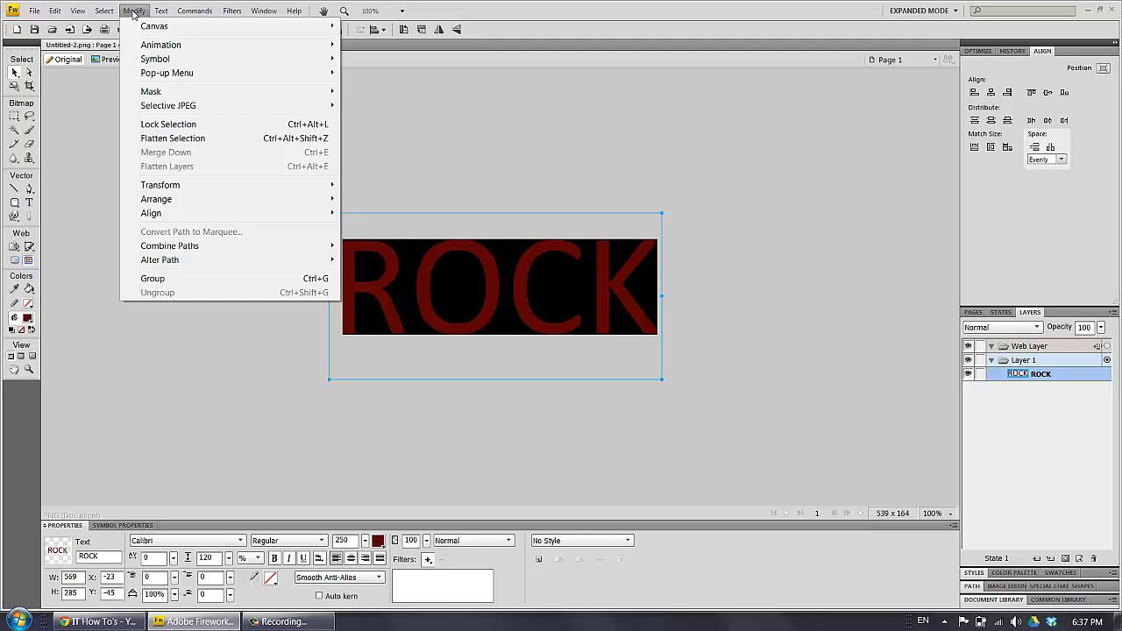
click(173, 138)
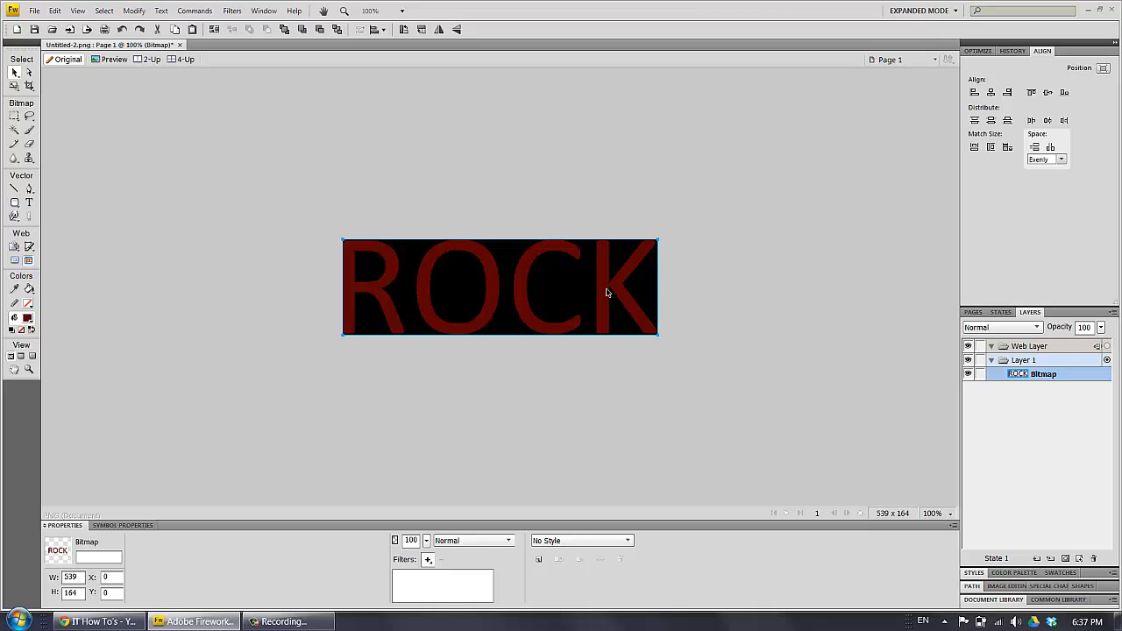
Try to separate pieces of the letter R into their own bitmap with rectangular marquee selections and shift a piece.
key(m)
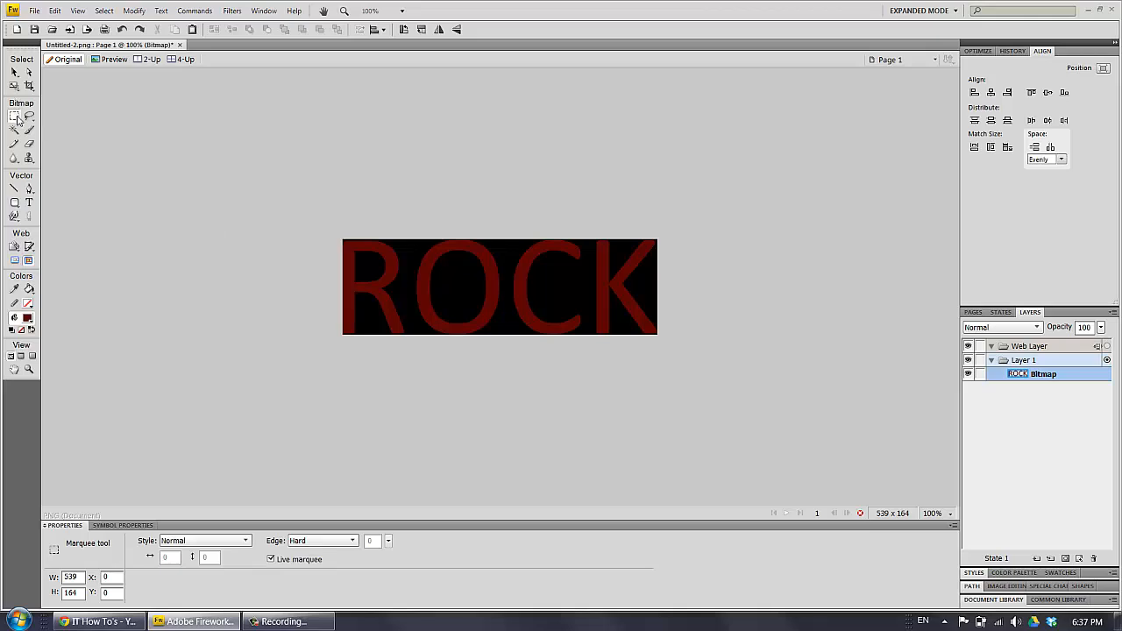
drag(336, 234, 394, 273)
mouse_move(365, 256)
mouse_down()
mouse_move(354, 256)
mouse_move(438, 284)
mouse_up()
key(ctrl+v)
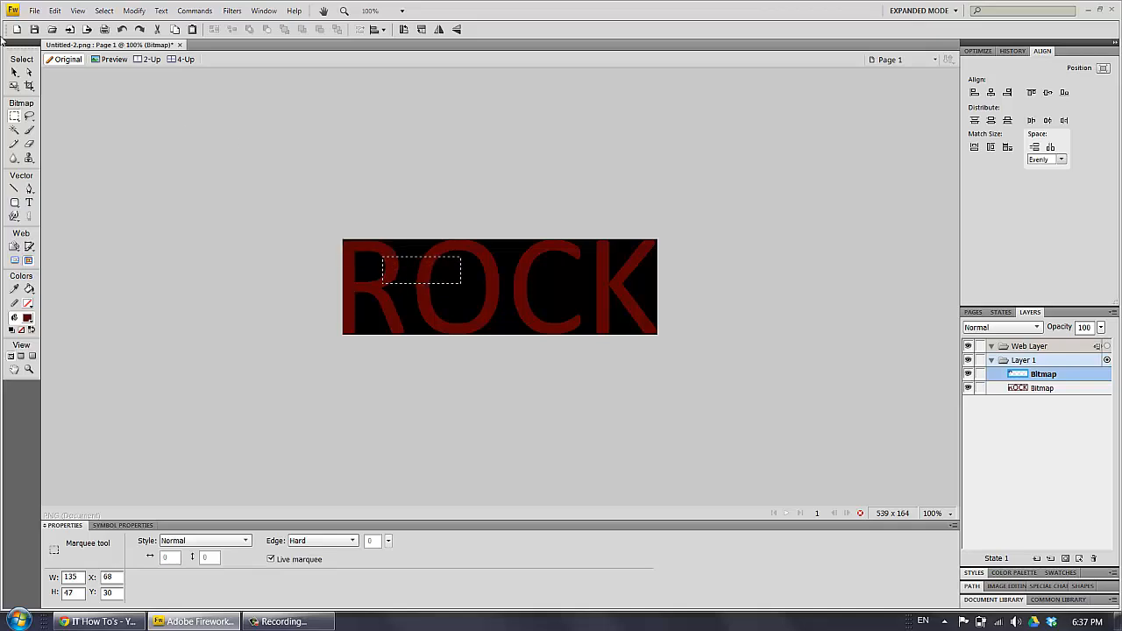
click(14, 72)
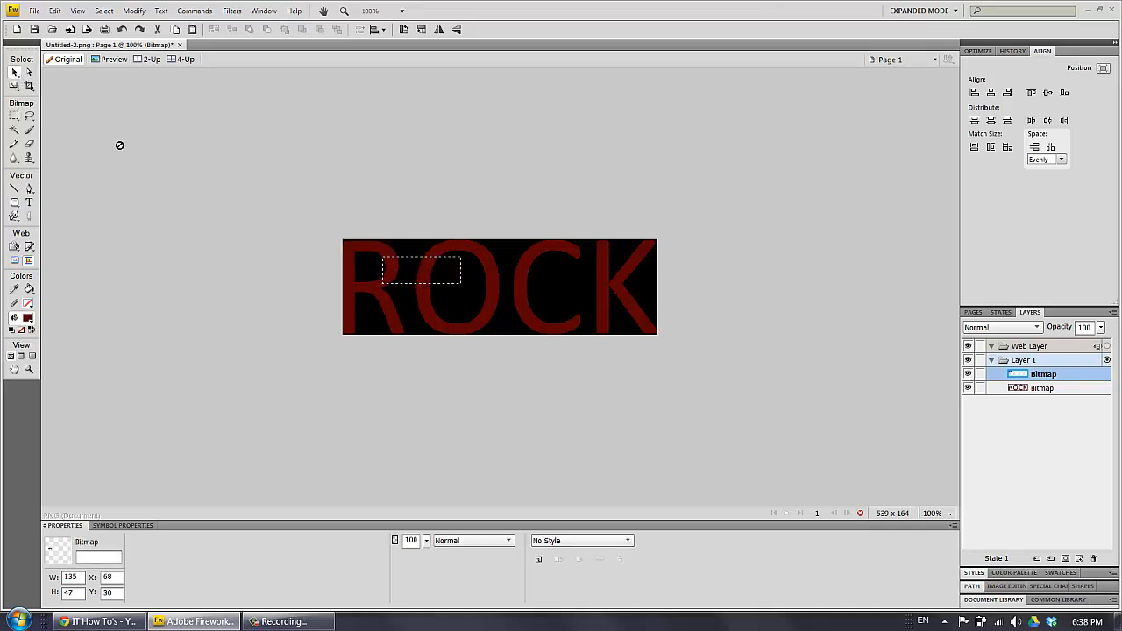
click(14, 115)
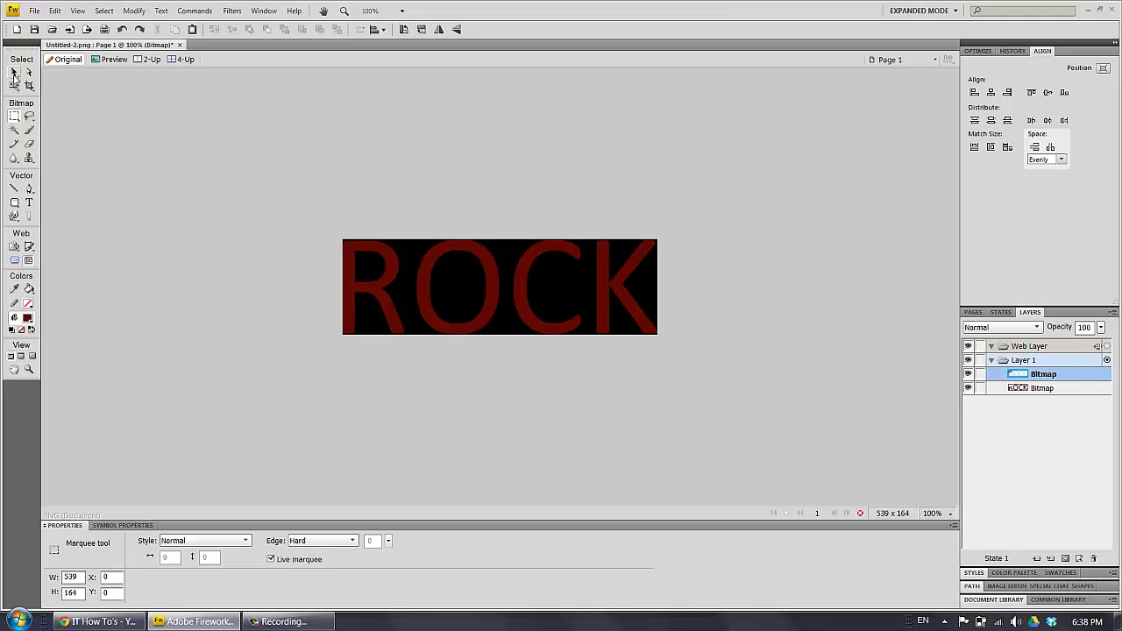
click(14, 72)
click(380, 257)
drag(379, 257, 416, 279)
key(ctrl+d)
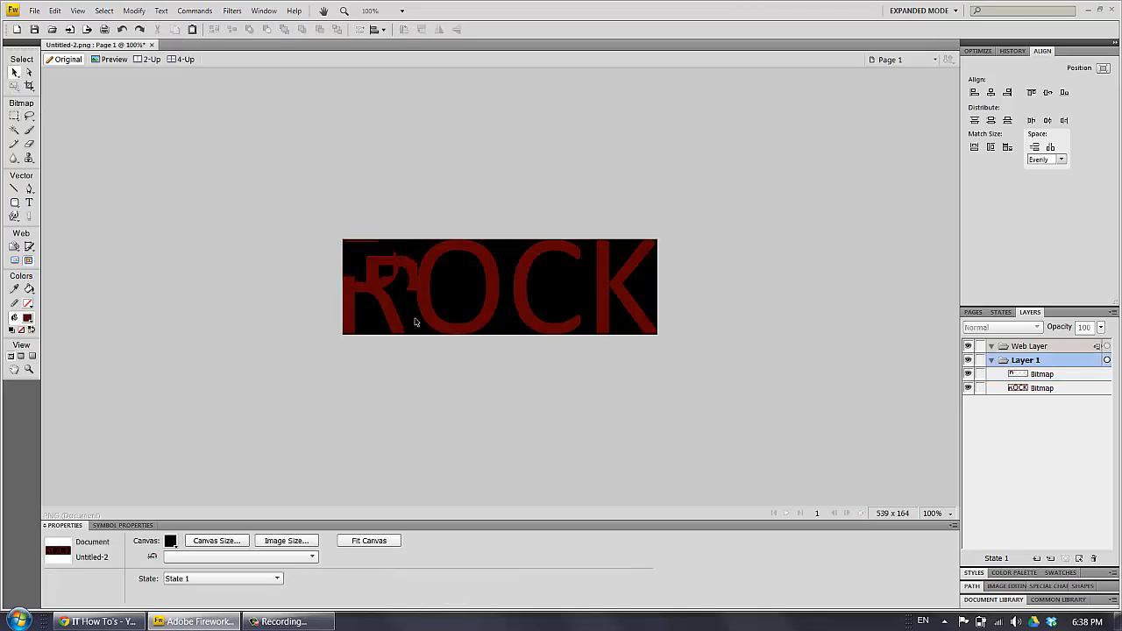
Undo the marquee cuts and pastes on the letter R and clear the remaining rectangular selection.
key(ctrl+z)
key(ctrl+z)
key(ctrl+z)
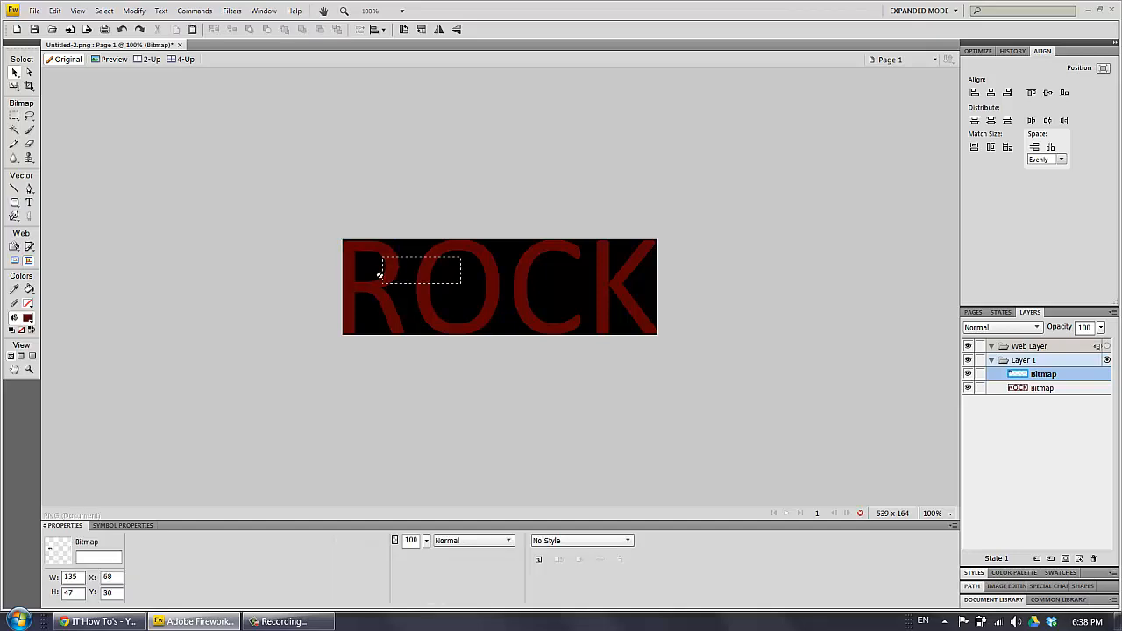
click(374, 258)
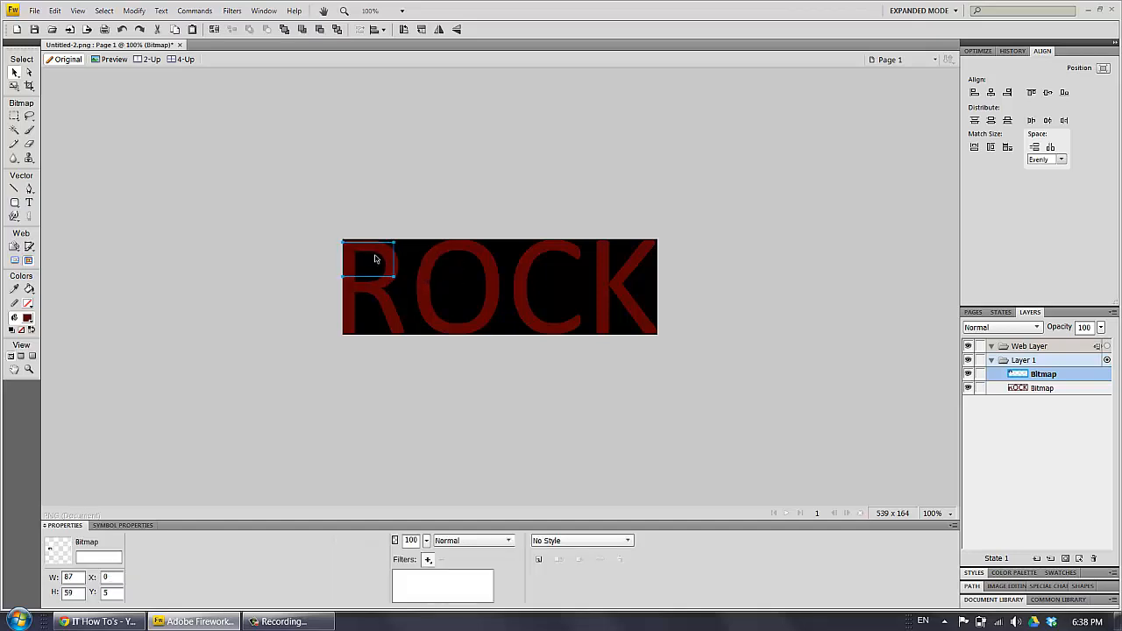
key(ctrl+z)
key(ctrl+z)
key(ctrl+z)
key(ctrl+z)
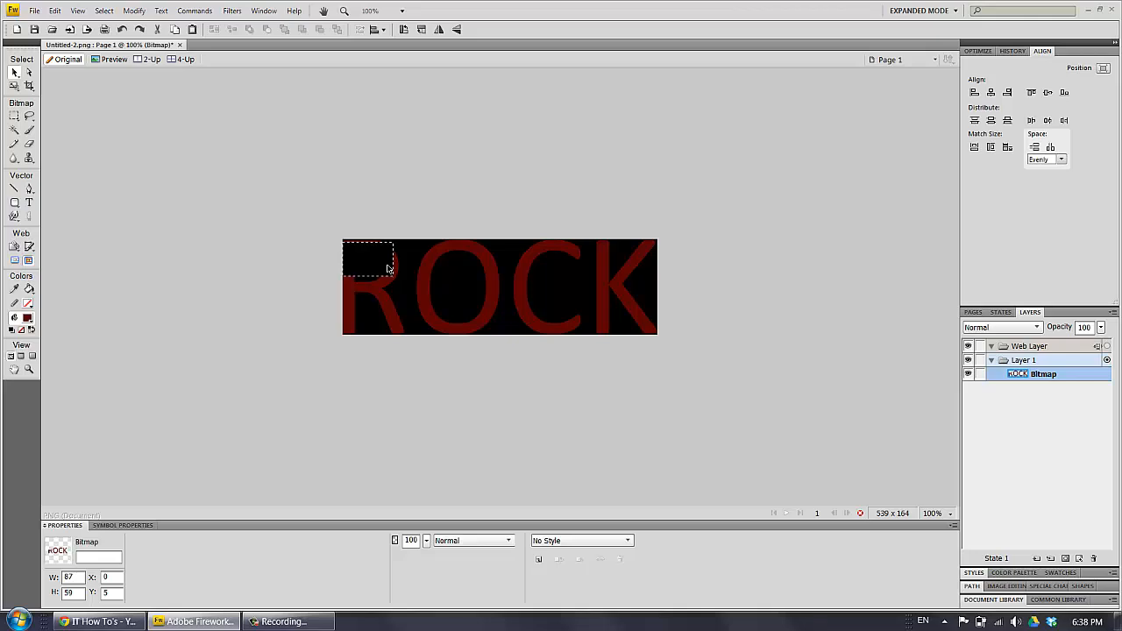
key(ctrl+z)
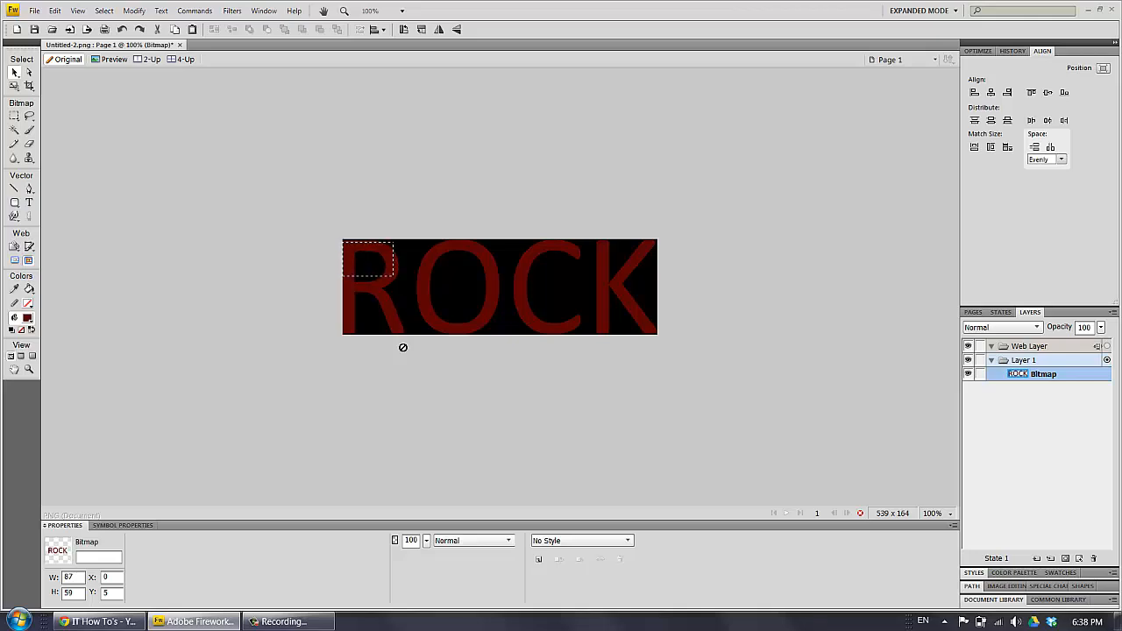
key(ctrl+z)
click(14, 116)
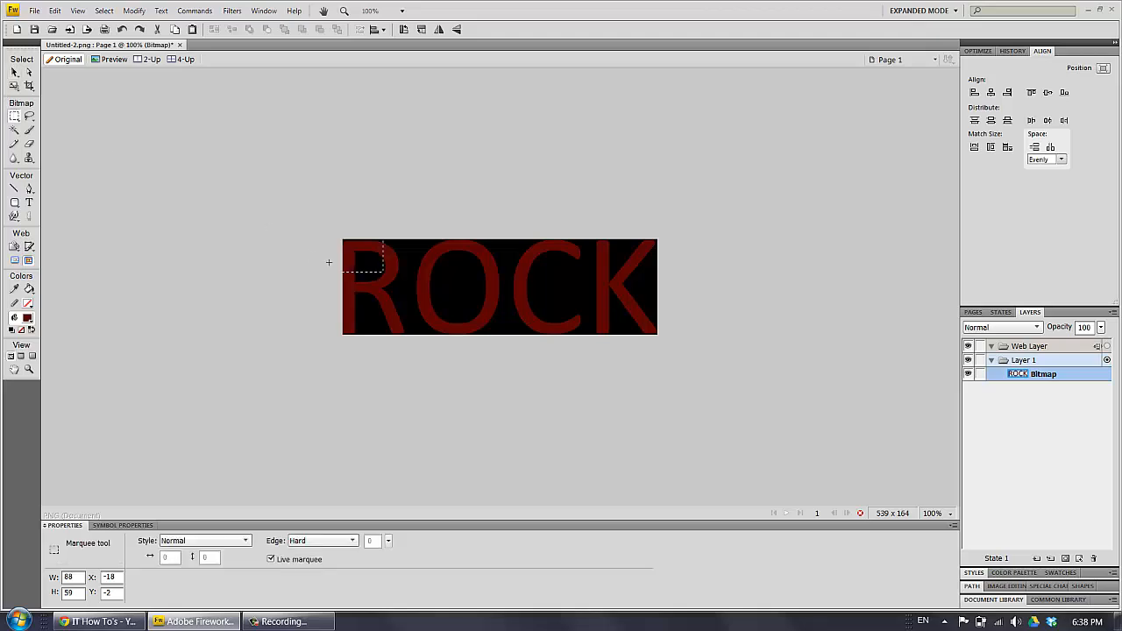
click(379, 253)
Draw many overlapping, jagged freehand Lasso selections crisscrossing the whole ROCK bitmap to form shard-like fragments.
click(28, 115)
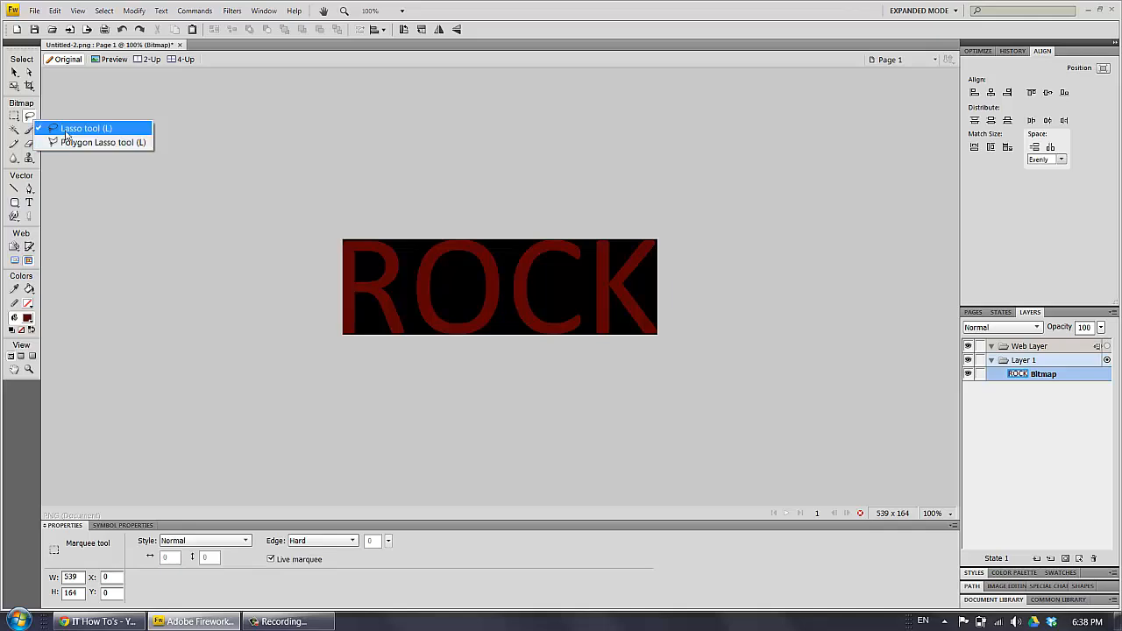
click(67, 131)
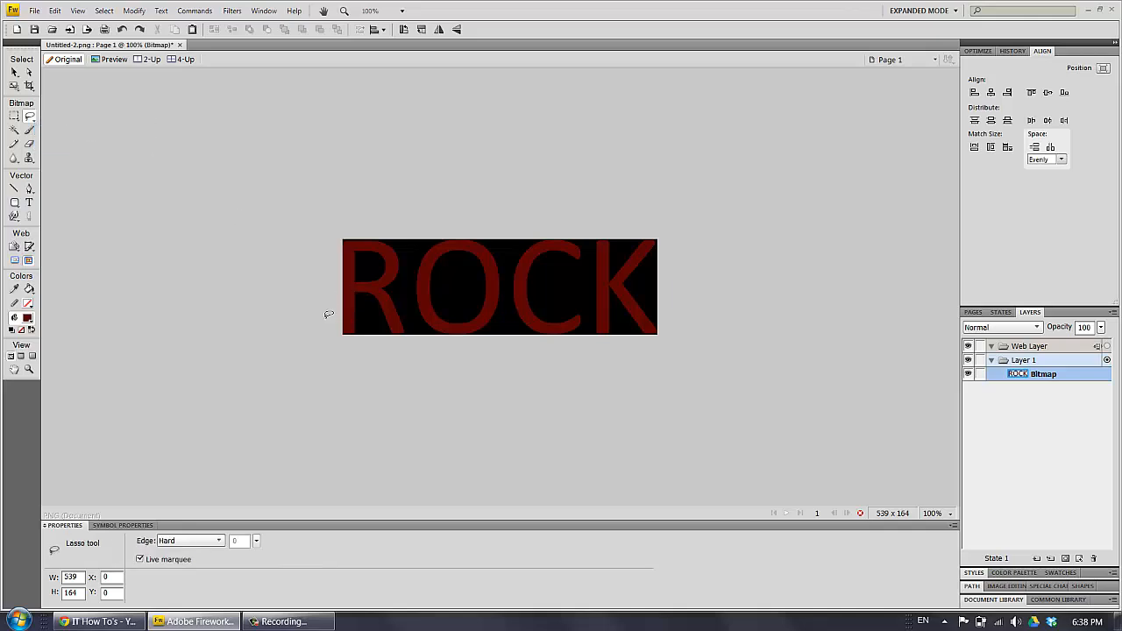
mouse_move(317, 331)
mouse_down()
mouse_move(480, 208)
mouse_move(557, 422)
mouse_up()
mouse_move(552, 420)
mouse_down()
mouse_move(330, 230)
mouse_move(309, 160)
mouse_move(550, 291)
mouse_up()
mouse_move(615, 215)
mouse_down()
mouse_move(553, 345)
mouse_move(722, 197)
mouse_up()
drag(446, 175, 691, 392)
drag(735, 241, 196, 366)
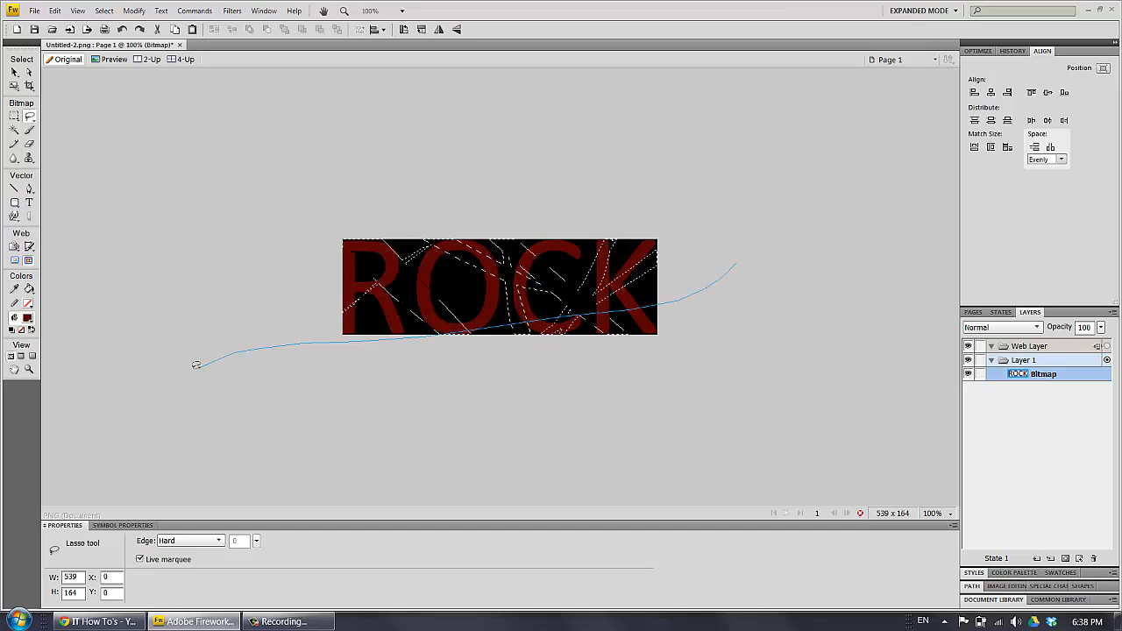
drag(230, 278, 868, 315)
mouse_move(423, 218)
mouse_down()
mouse_move(517, 313)
mouse_move(478, 273)
mouse_up()
mouse_move(463, 405)
mouse_down()
mouse_move(430, 205)
mouse_move(447, 328)
mouse_up()
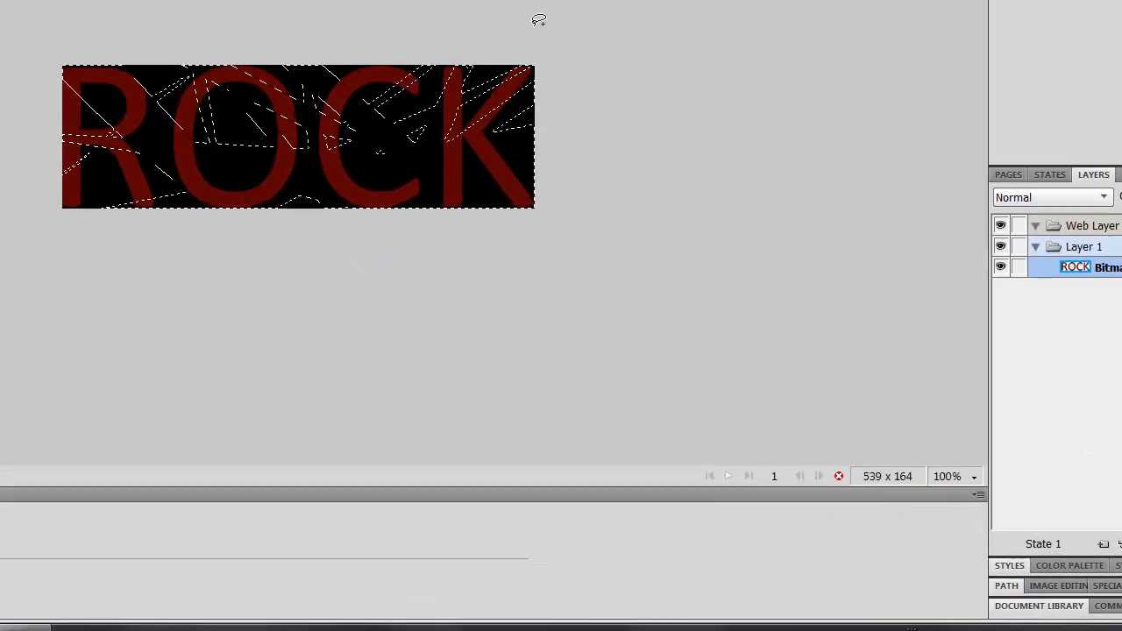
mouse_move(574, 153)
mouse_down()
mouse_move(143, 318)
mouse_move(196, 328)
mouse_up()
drag(261, 0, 573, 432)
drag(531, 86, 0, 381)
drag(46, 103, 795, 461)
drag(598, 95, 100, 314)
Cut the lassoed fragments, paste them back as a separate bitmap, clear the selection, and select the bitmap underneath.
key(Delete)
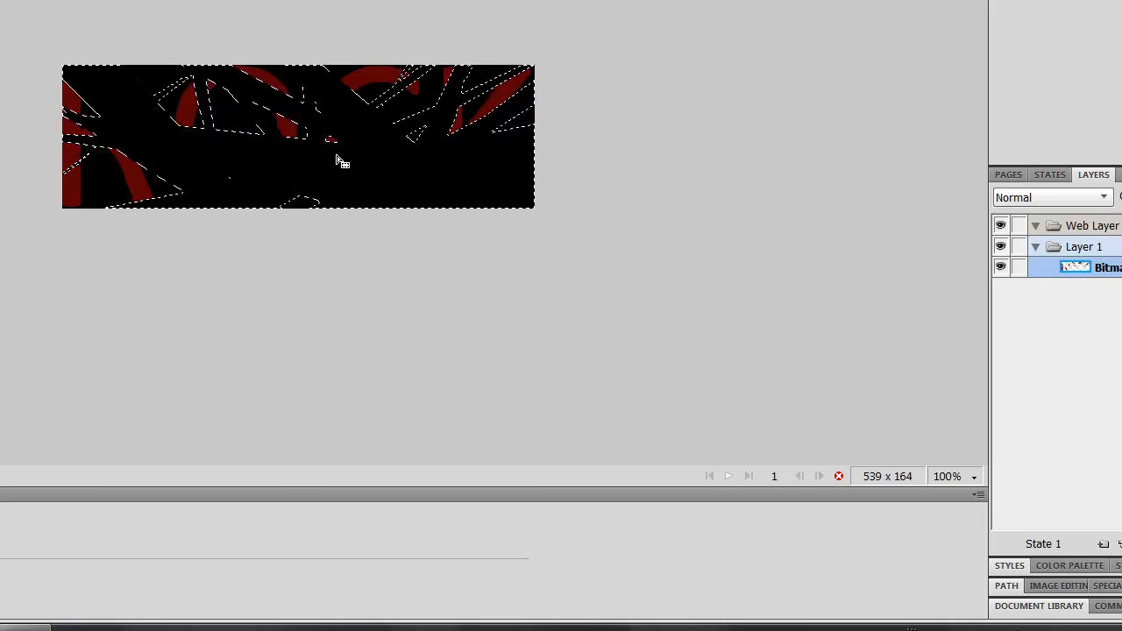
key(ctrl+v)
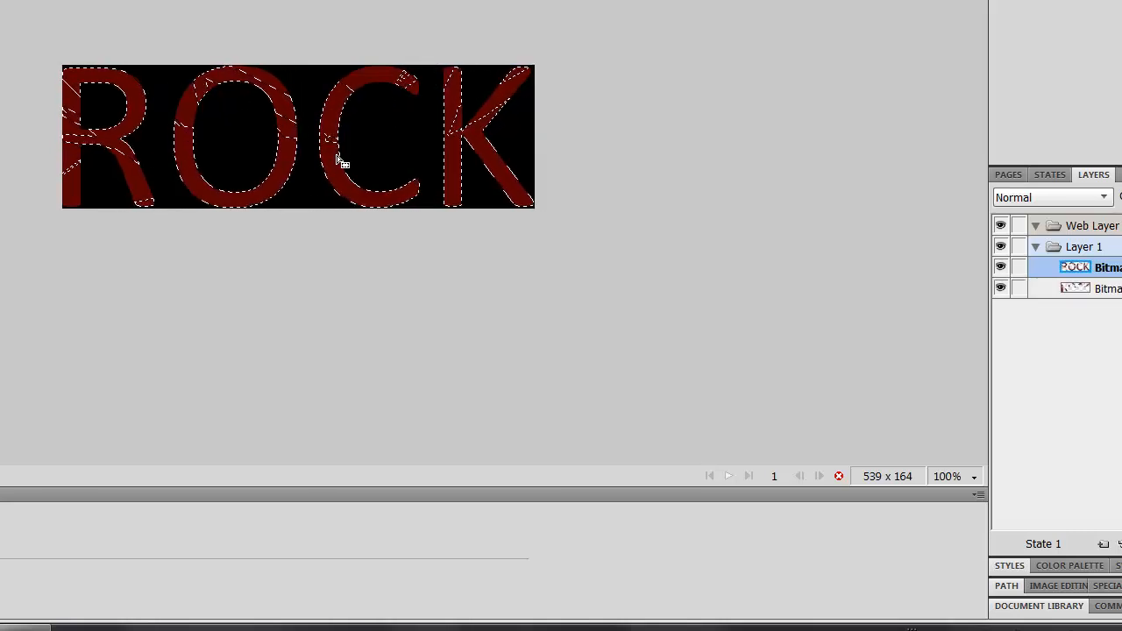
key(ctrl+d)
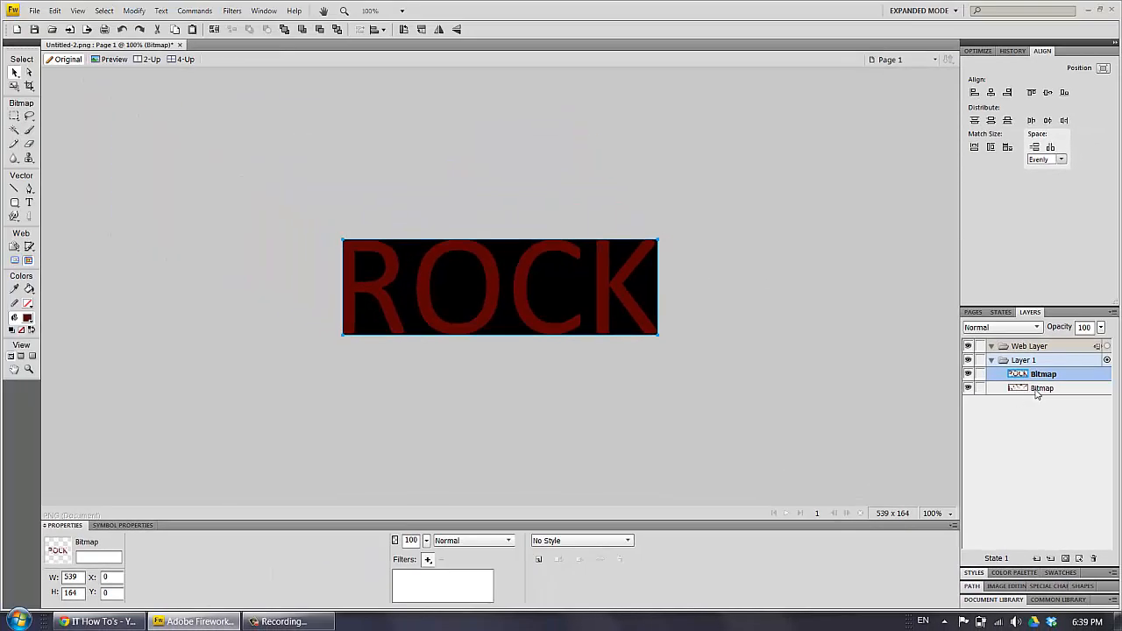
click(1035, 390)
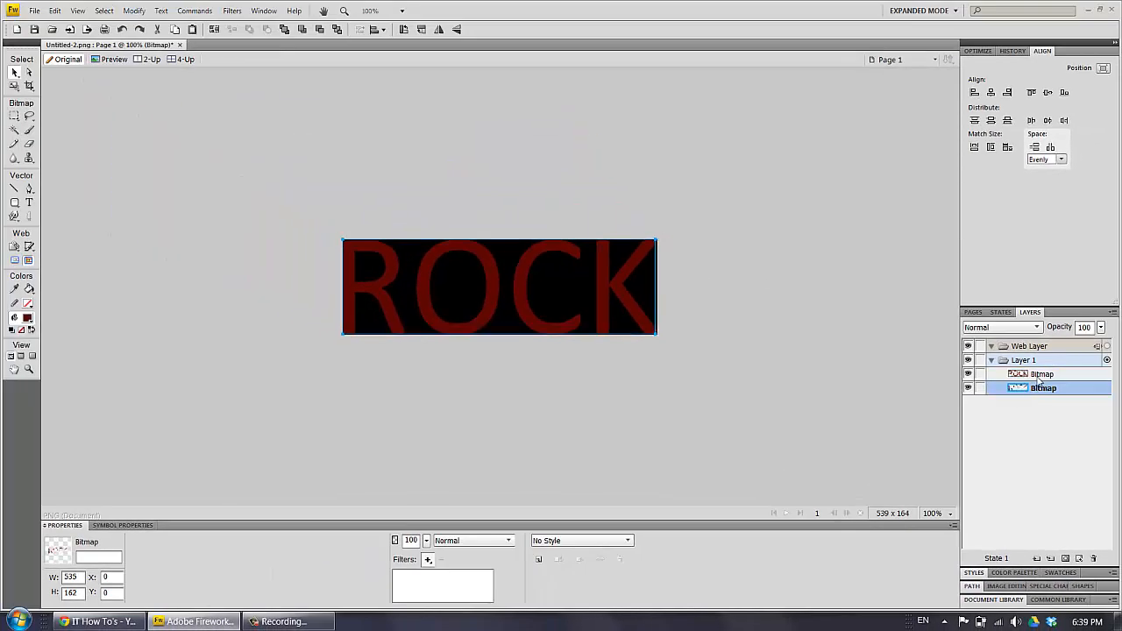
Rotate the upper ROCK bitmap slightly counterclockwise around its center so it shifts away from the other fragments.
click(1037, 376)
click(1034, 376)
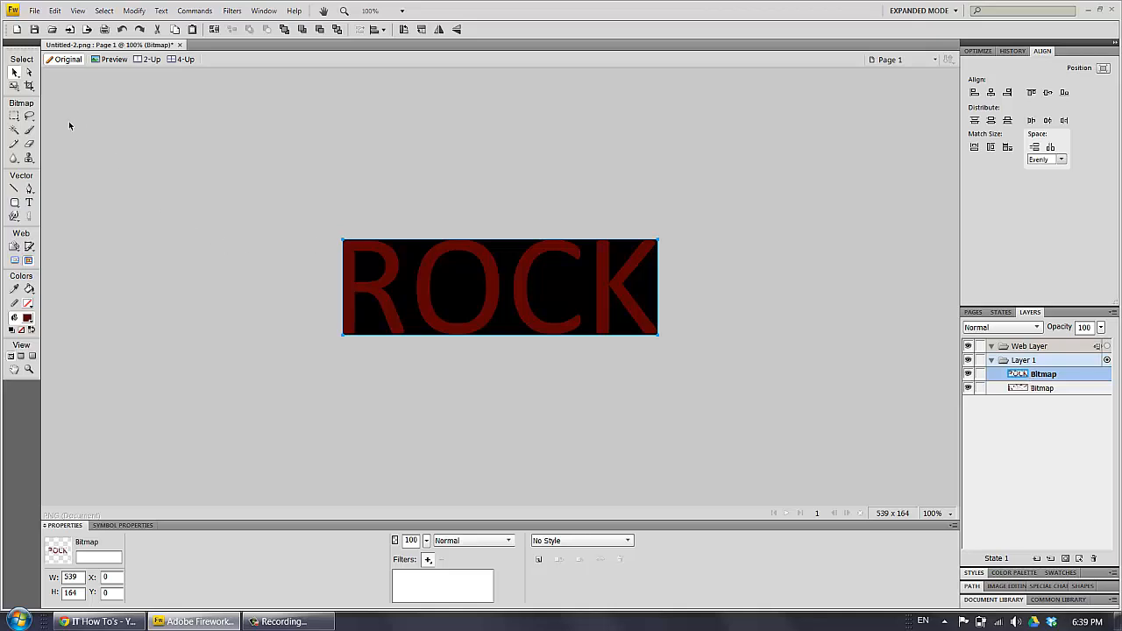
click(14, 85)
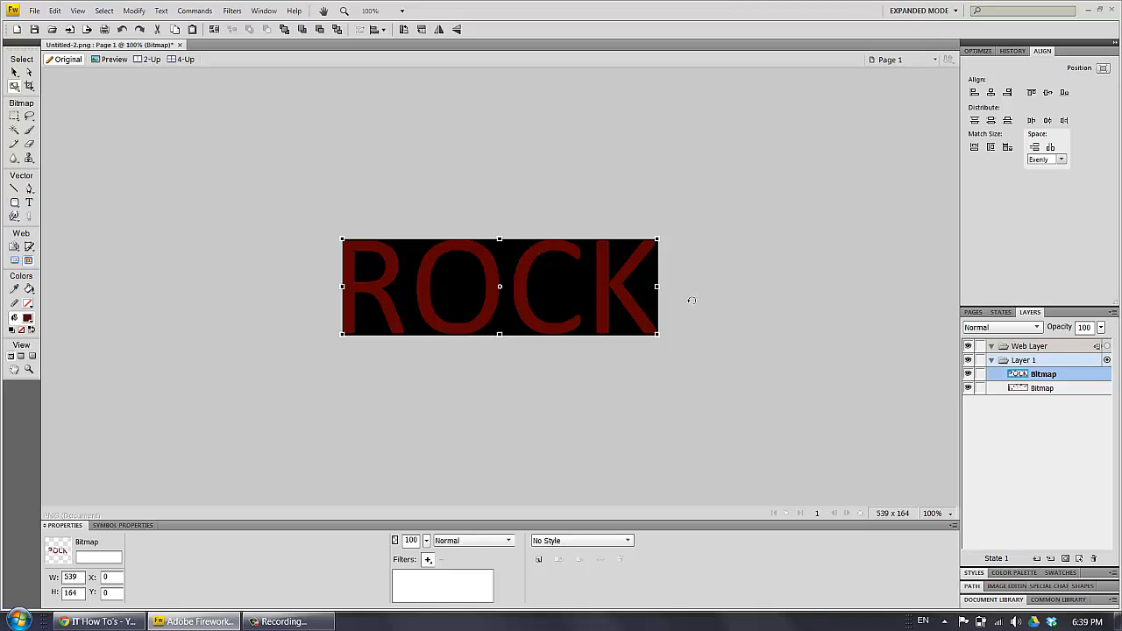
mouse_move(681, 237)
mouse_down()
mouse_move(675, 208)
mouse_move(677, 225)
mouse_up()
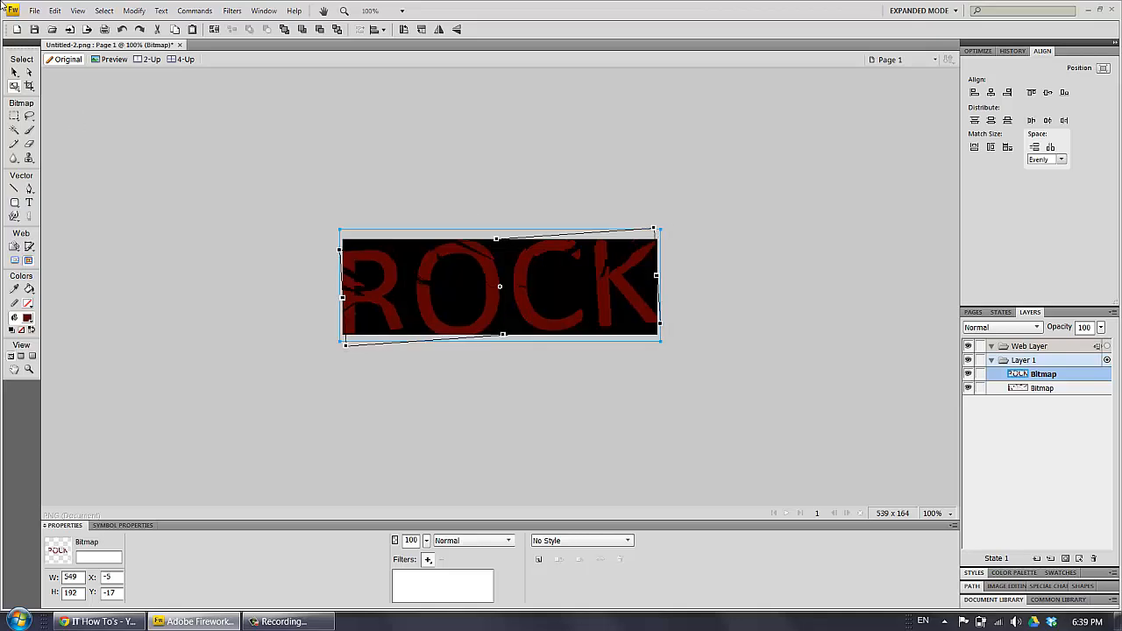
click(13, 72)
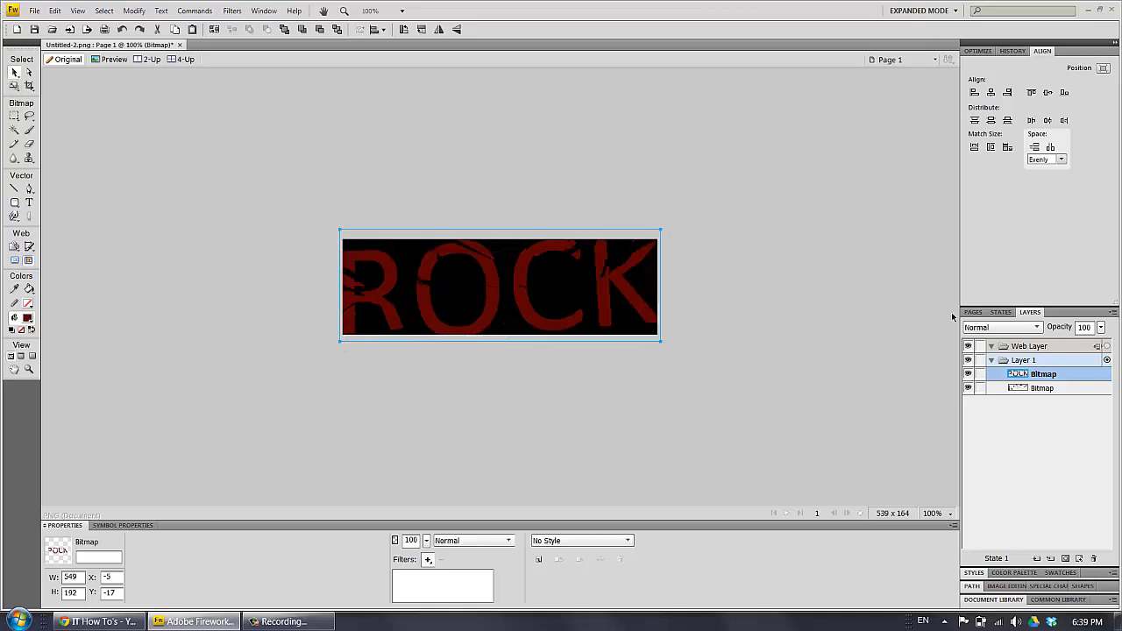
Nudge the lower fragment bitmap 6 pixels up and 6 pixels left, to X -6, Y -6.
click(1054, 394)
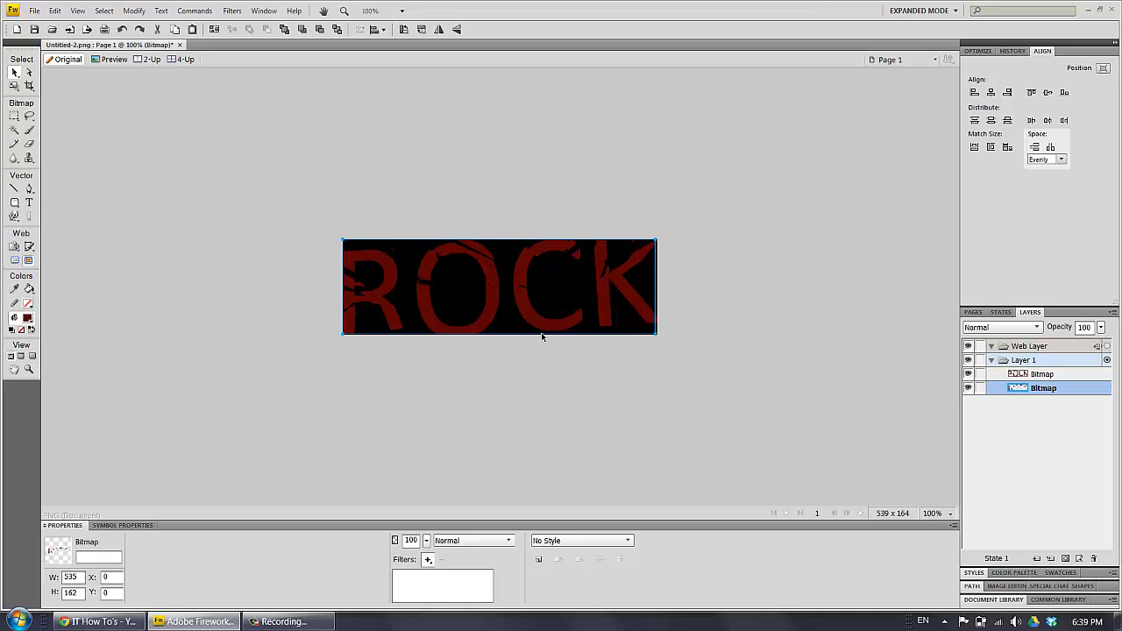
key(Up)
key(Up)
key(Up)
key(Up)
key(Up)
key(Up)
key(Left)
key(Left)
key(Left)
key(Left)
key(Left)
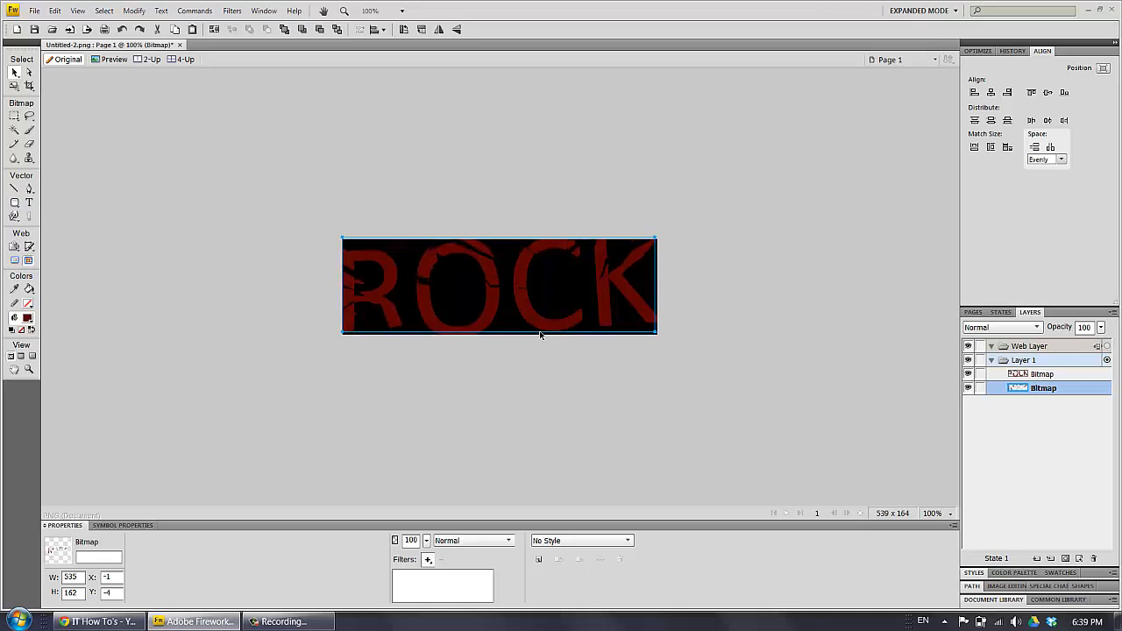
key(Up)
key(Left)
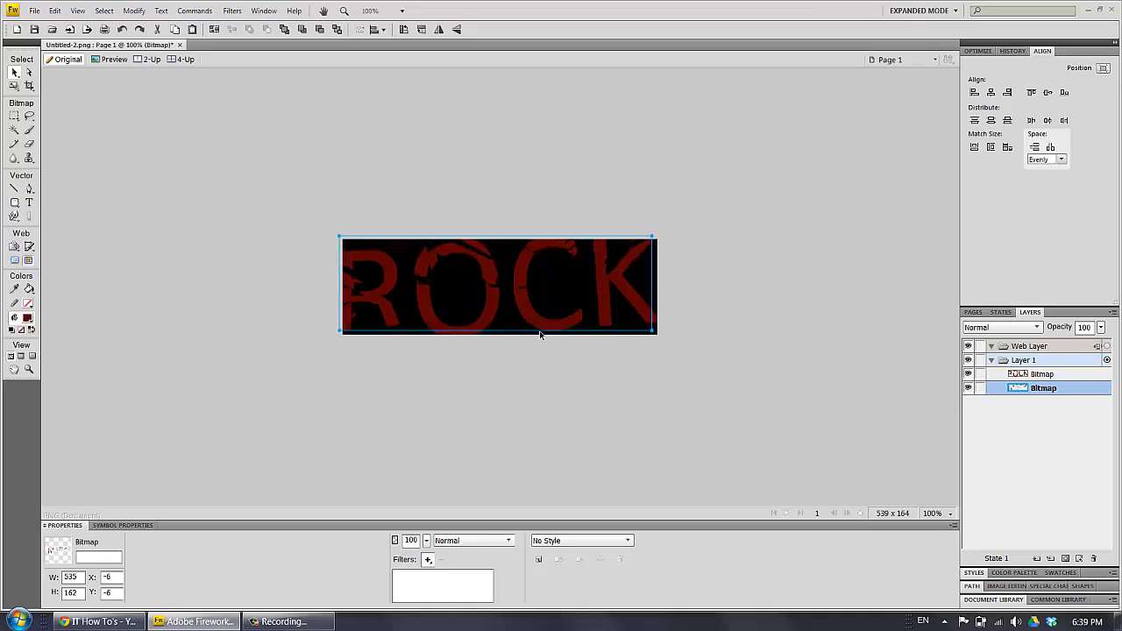
Fit the canvas to the two shifted bitmaps and leave nothing selected.
click(534, 361)
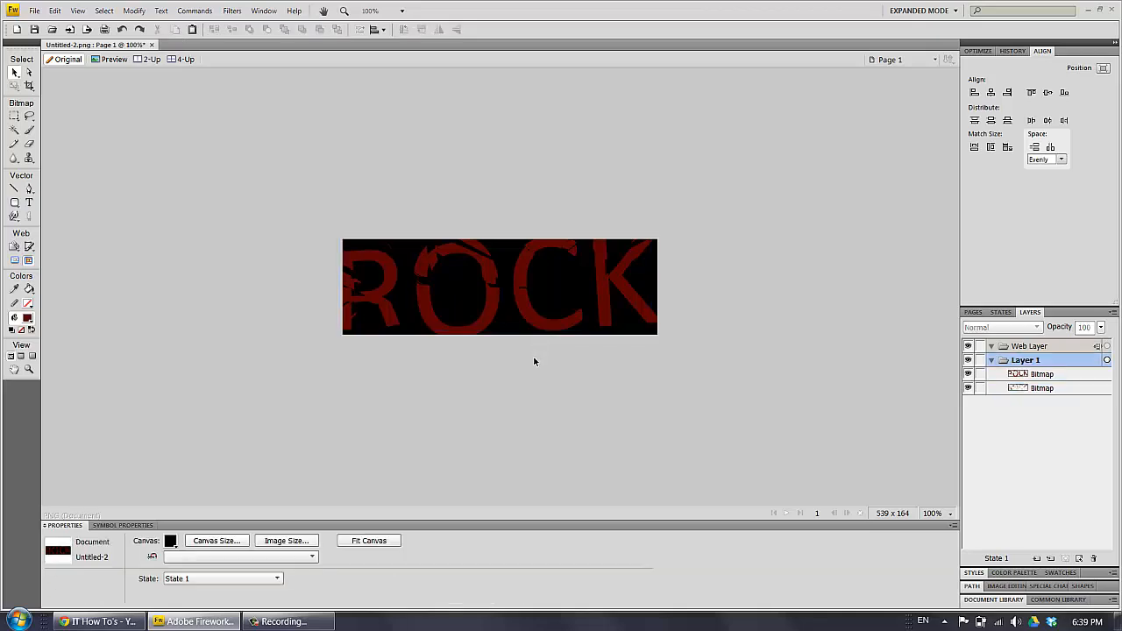
click(366, 540)
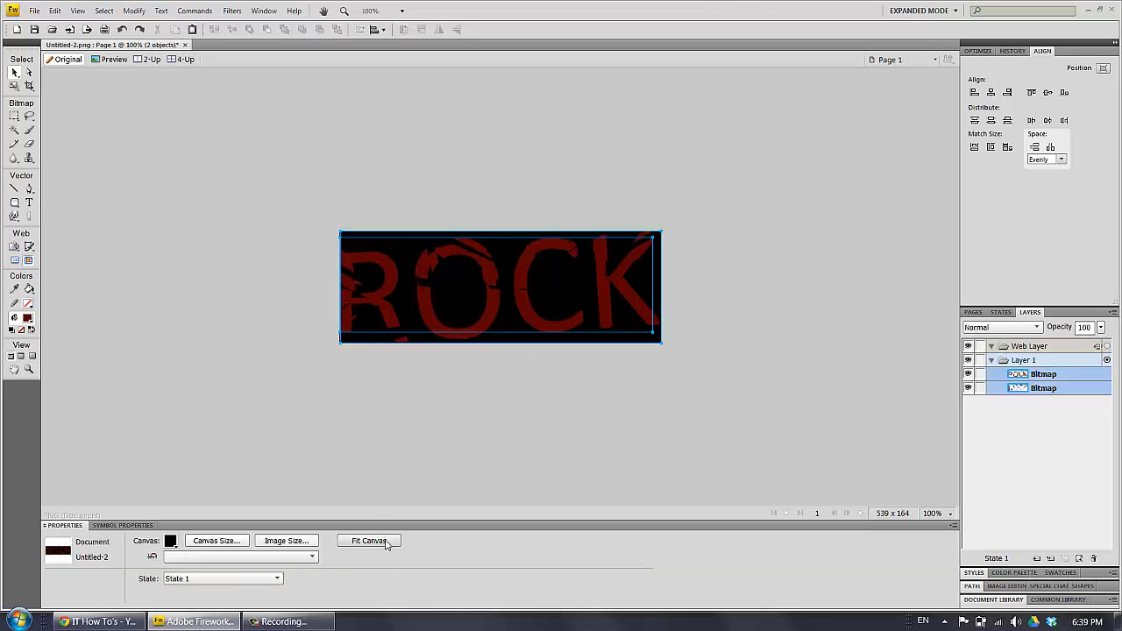
click(439, 436)
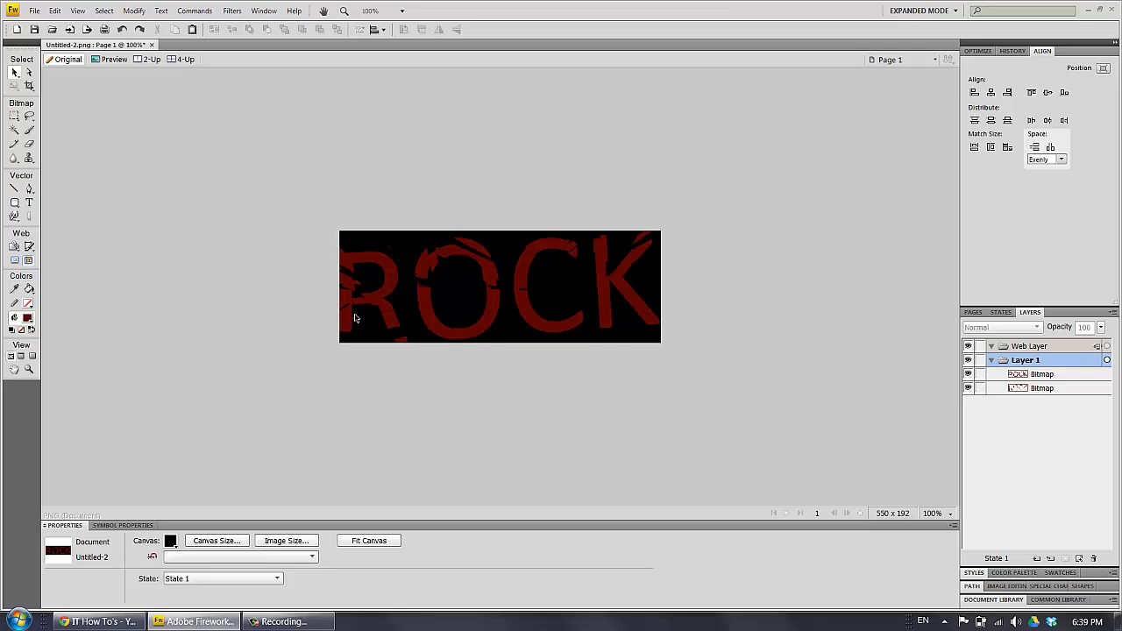